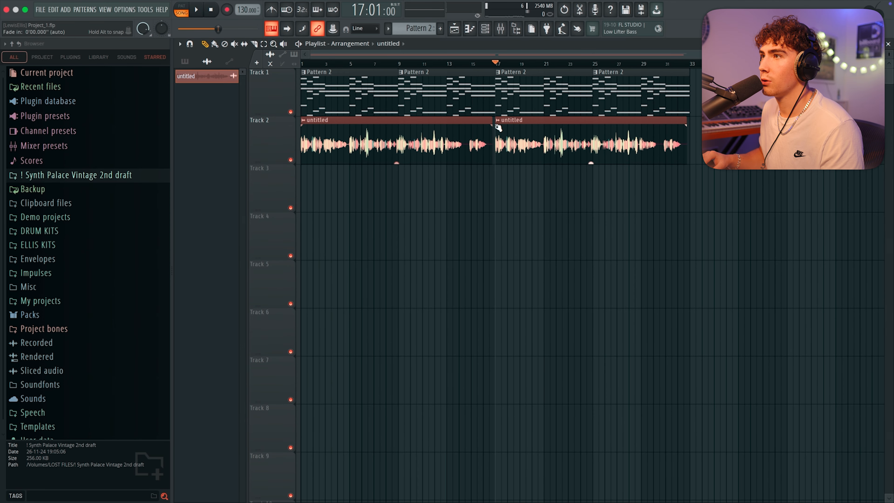
Step: Make the second vocal clip on Track 2 unique and reverse its audio
left_click(496, 124)
left_click(537, 219)
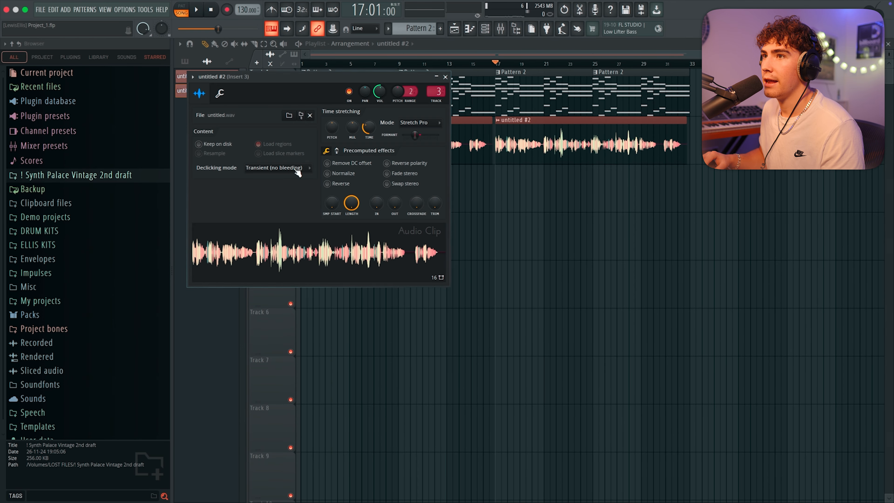
left_click(327, 184)
left_click(300, 168)
key("Escape")
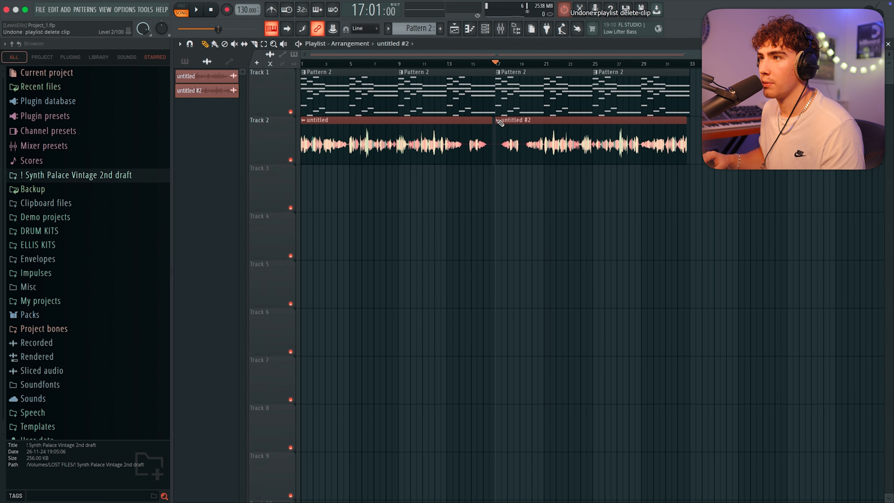
Step: Chop the reversed vocal clip with the Marching 1/8 loop preset
left_click(498, 121)
mouse_move(540, 262)
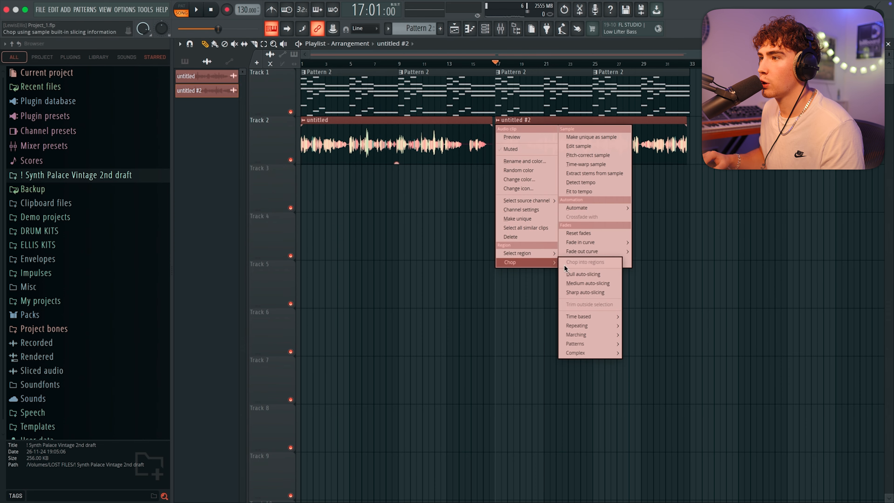
mouse_move(589, 334)
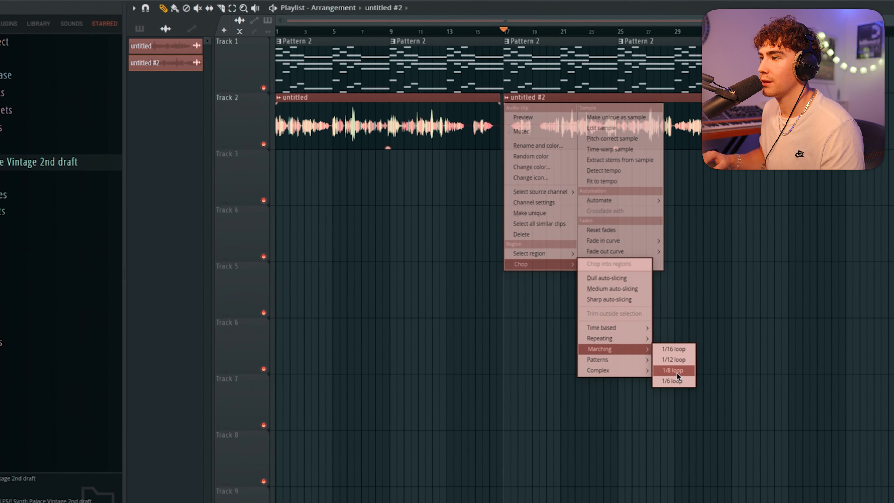
left_click(676, 372)
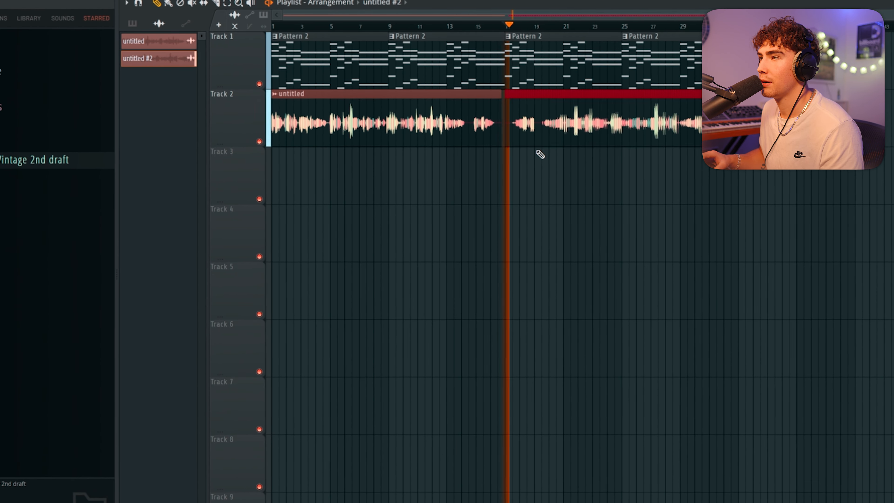
scroll(541, 155, "up", 5)
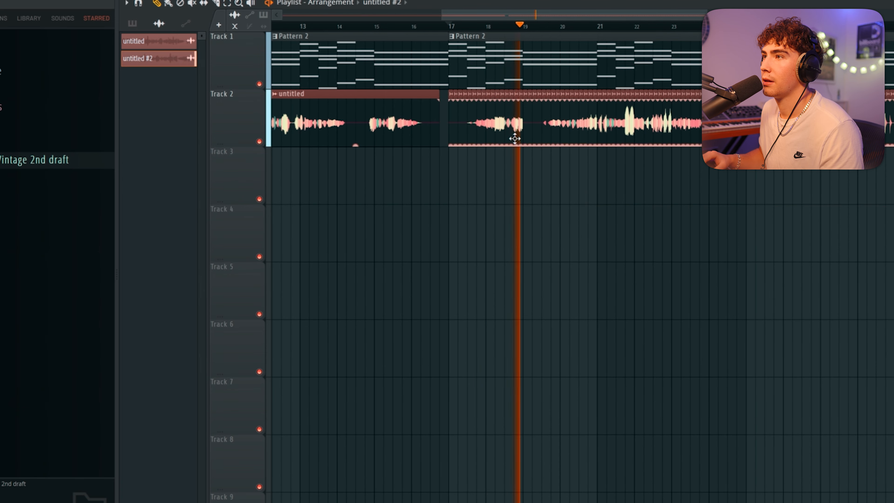
Step: Remove the silent opening slices of the chopped vocal, shift the remaining slices to start at bar 17, and play the section
left_click(736, 218)
right_click(739, 219)
left_click(745, 222)
right_click(746, 222)
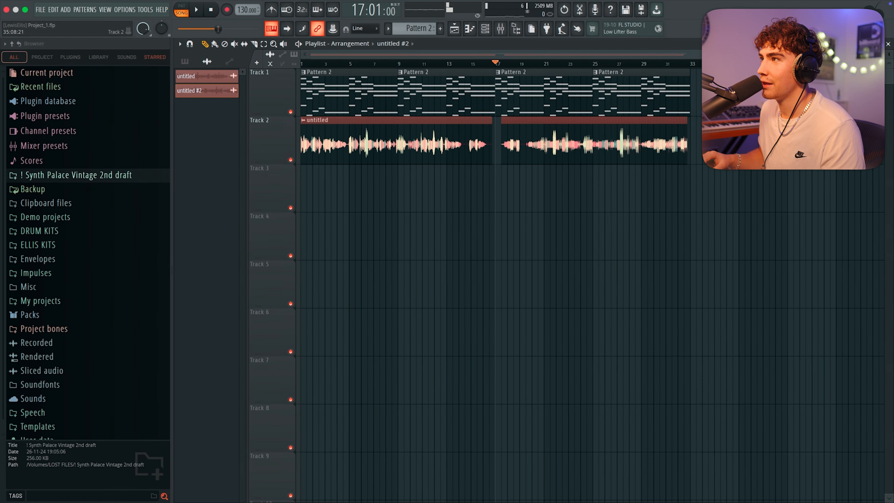
left_click_drag(668, 147, 725, 177)
scroll(500, 150, "up", 6)
key("space")
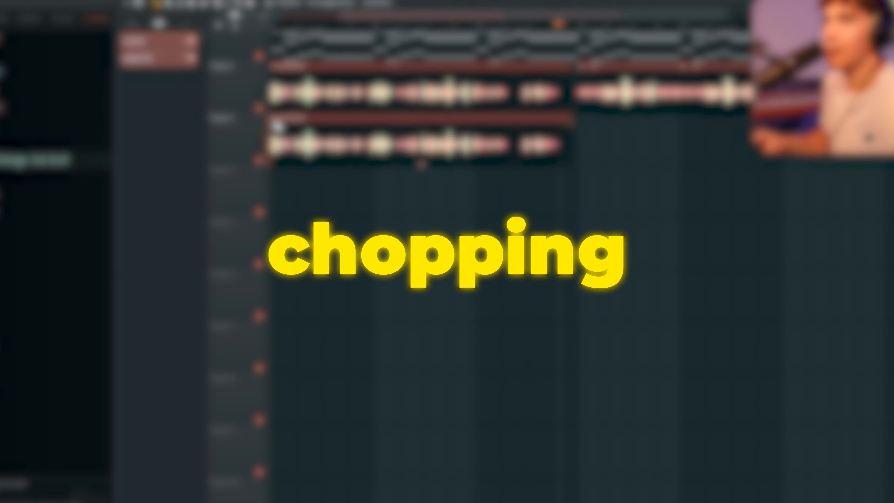
Step: Turn a copy of the original vocal into a unique, reversed one-bar lead-in on Track 3, ending at bar 17
double_click(277, 124)
left_click(446, 41)
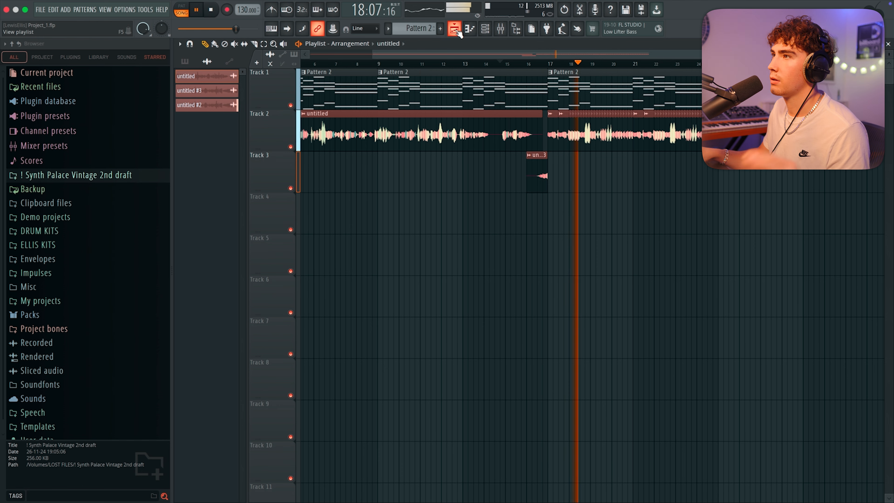
Step: Set the wet level of Fruity Reeverb 2 on mixer Insert 3 to 64% and open another effect on that insert
left_click(501, 28)
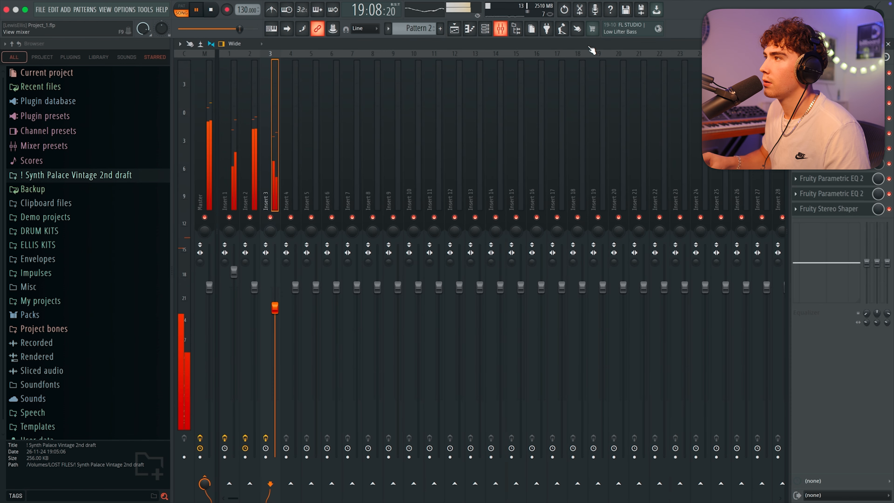
left_click(831, 118)
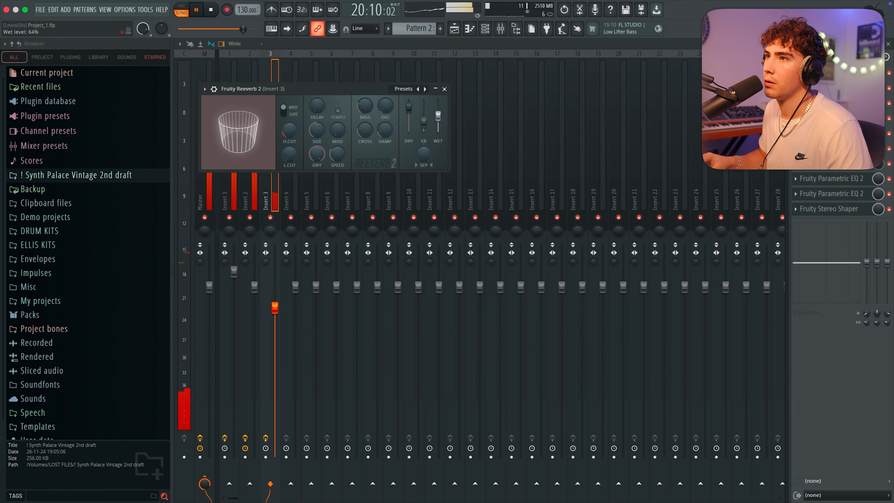
left_click_drag(386, 107, 385, 122)
left_click(455, 29)
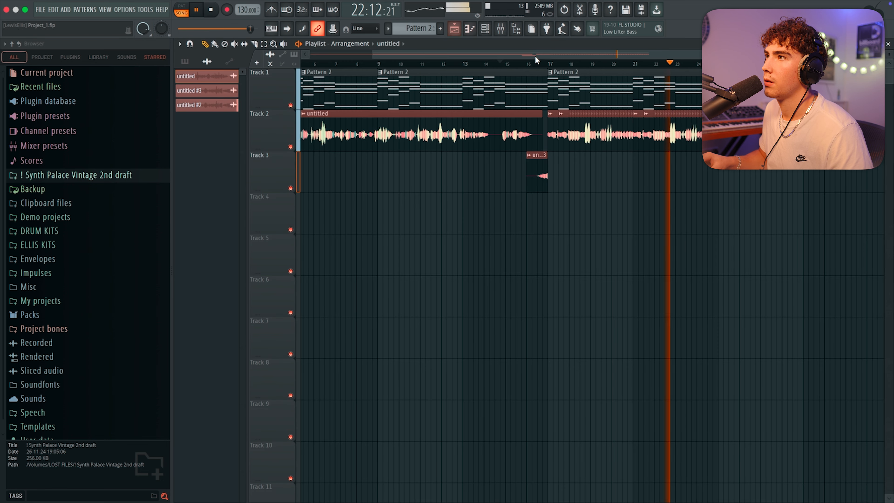
left_click(500, 29)
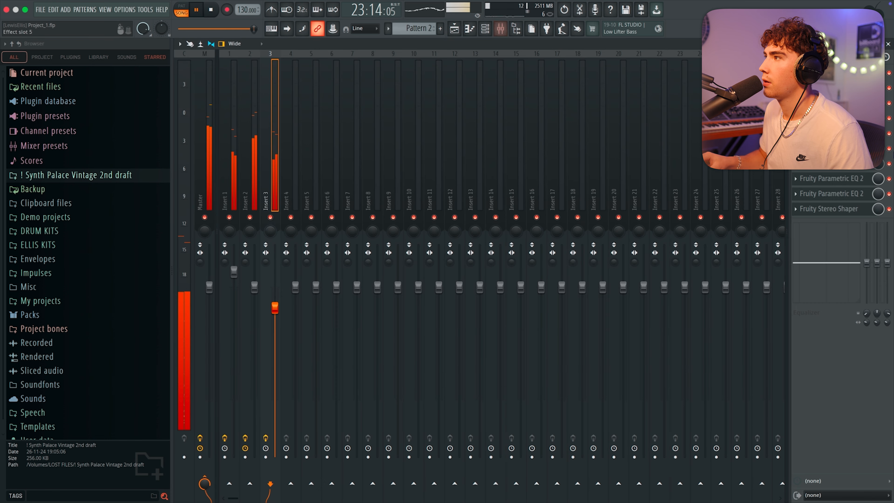
left_click(827, 148)
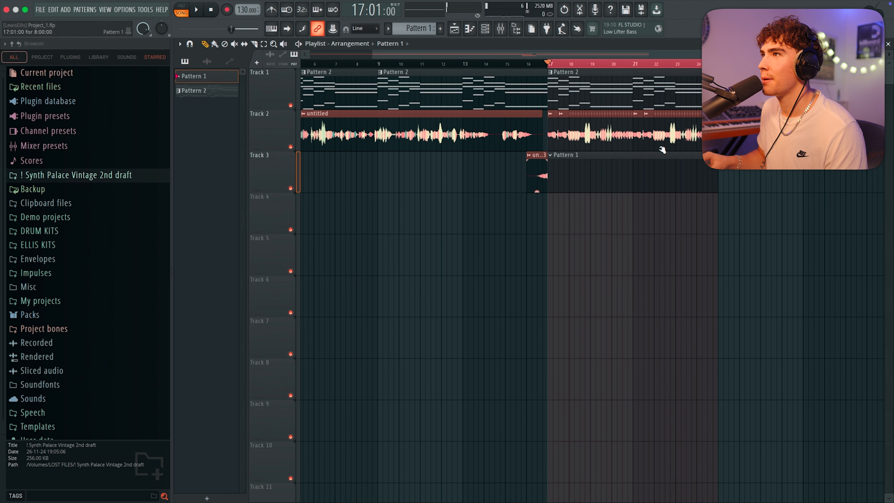
Step: Load the sub 808, givenchy hh and future snare samples from the ELLIS KITS folder into Pattern 1's channel rack
key("F6")
left_click(88, 244)
left_click(86, 194)
scroll(87, 213, "down", 3)
left_click_drag(91, 408, 242, 138)
right_click(243, 137)
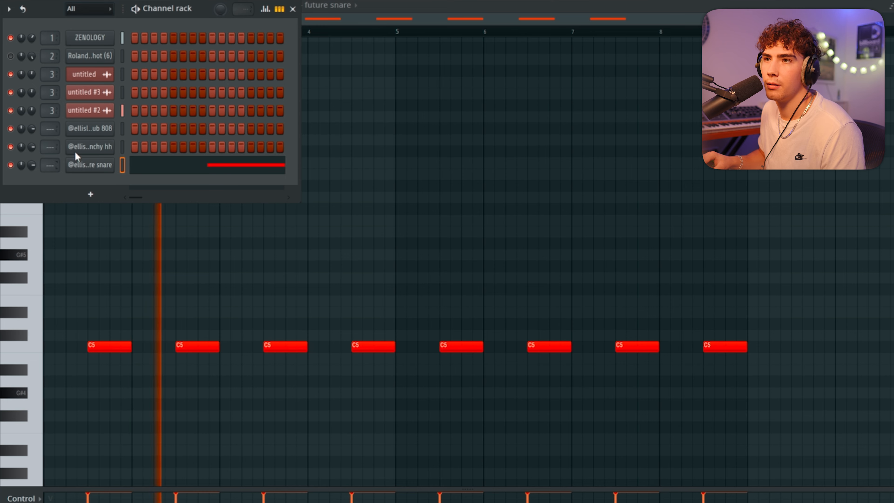
Step: Transpose the future snare notes up to C#5 and fill the givenchy hh channel on every second step
left_click(461, 280)
right_click(475, 281)
key("shift+Up")
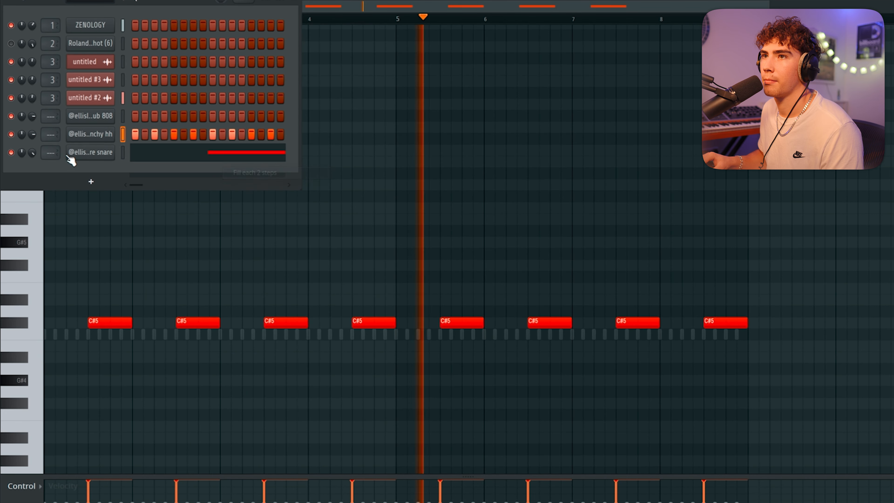
right_click(96, 135)
left_click(136, 136)
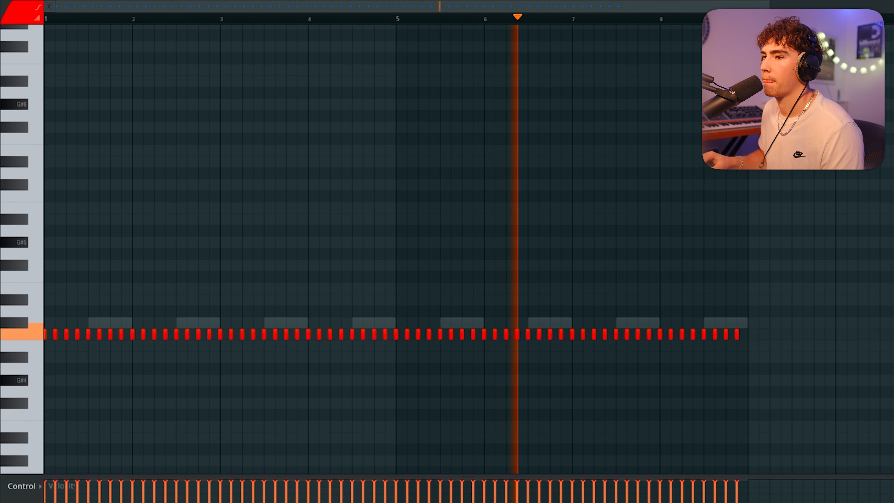
Step: Extend the 808's E5 to meet the F#5, add D#5 notes through bar 4, and repeat the phrase over bars 5 to 8
scroll(281, 246, "down", 3)
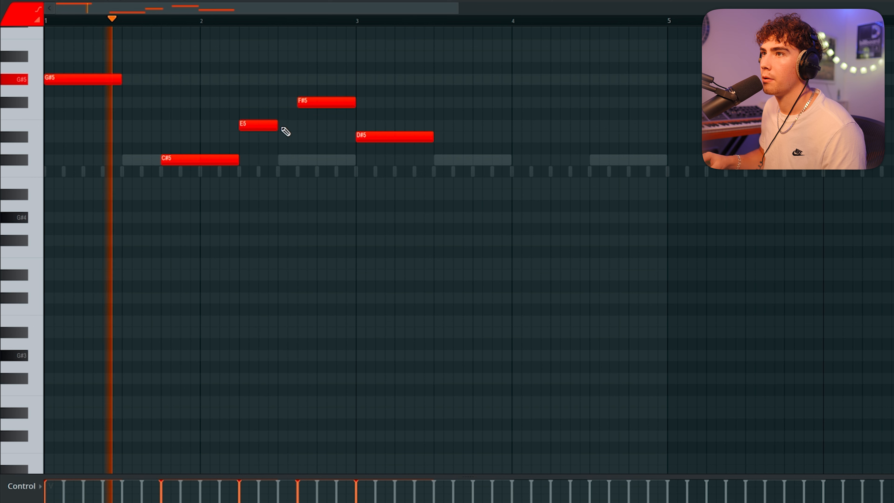
left_click_drag(278, 125, 298, 126)
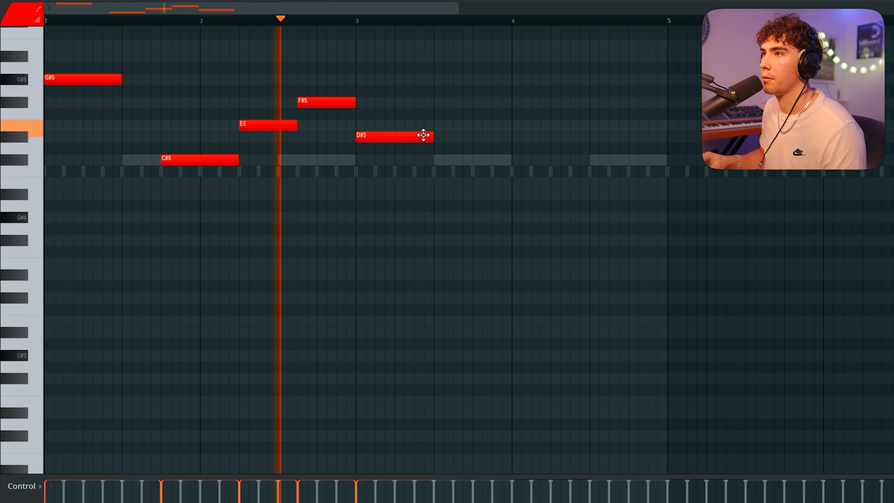
left_click(490, 136)
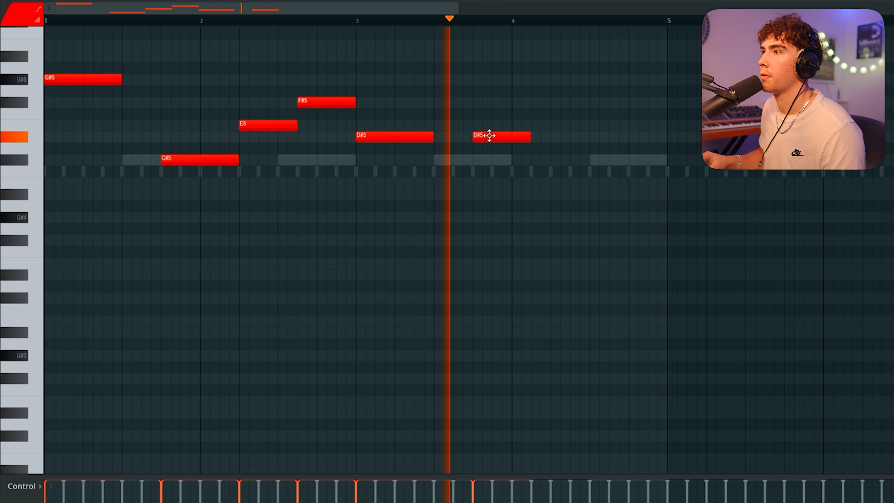
left_click(568, 139)
left_click_drag(610, 137, 667, 136)
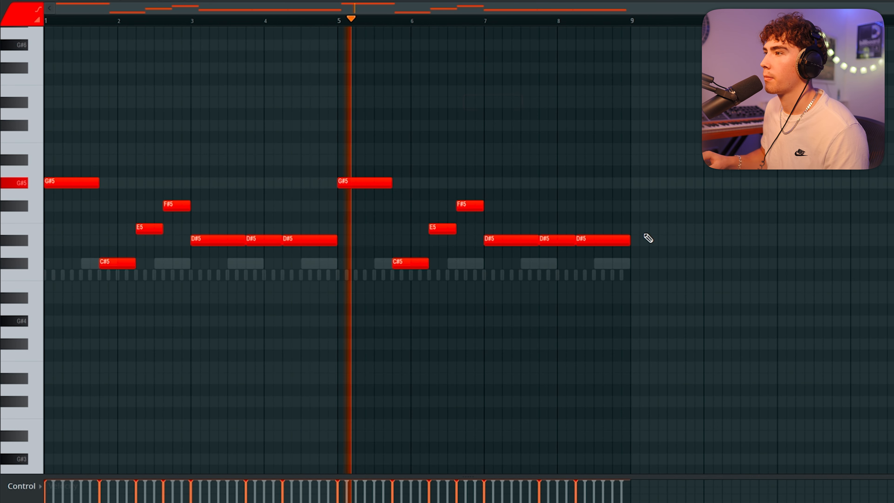
Step: Shorten the 808's final D#5 and add a roll of short D#5 notes leading into bar 9
mouse_move(630, 239)
left_mouse_down()
mouse_move(603, 240)
mouse_move(614, 240)
left_mouse_up()
left_click(620, 241)
left_click(617, 240)
left_click(626, 241)
Step: Add extra C#5 snare hits just before bars 3 and 5
scroll(629, 252, "up", 2)
scroll(622, 253, "up", 2)
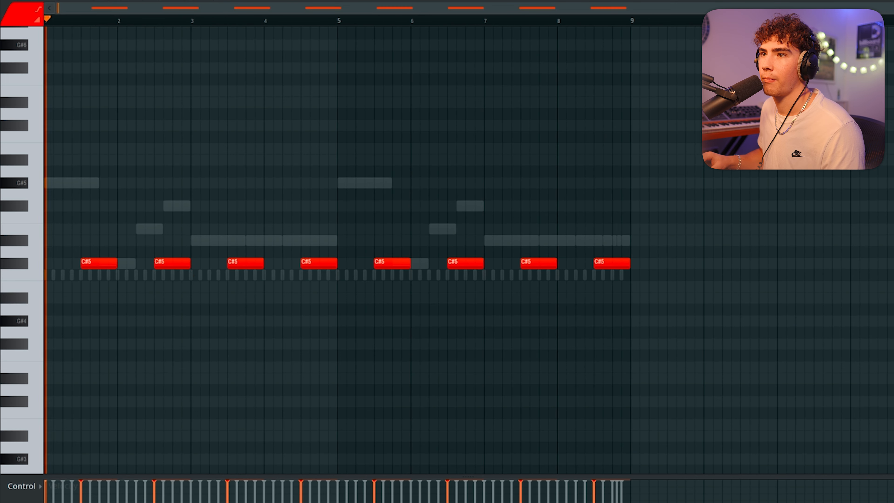
left_click(185, 263)
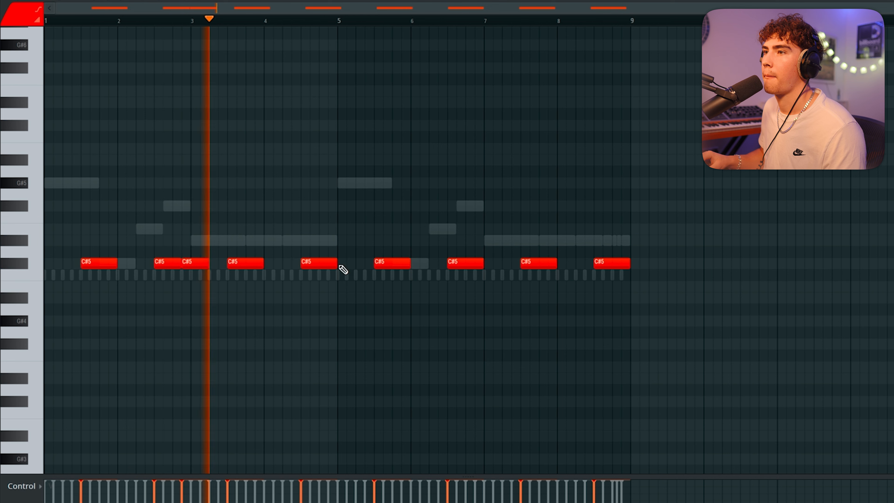
left_click(332, 263)
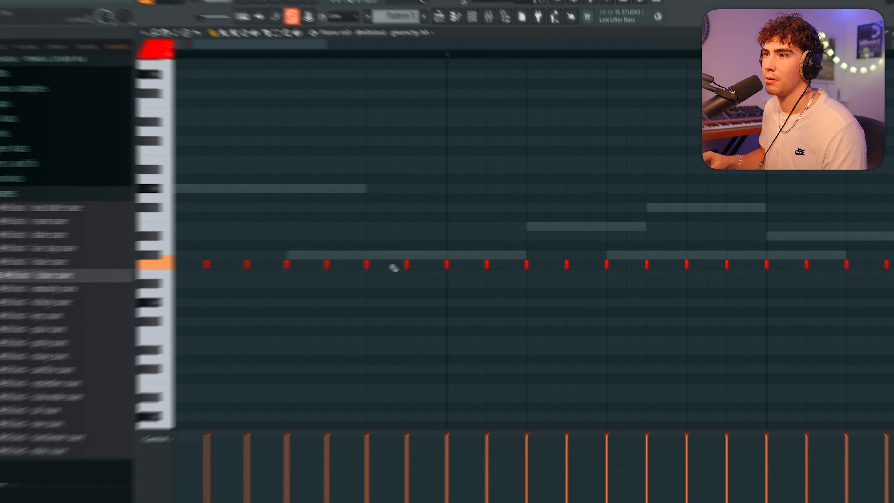
Step: Add short hi-hat rolls near the ends of bars 1, 3 and 4, removing the surplus earlier hit in bar 4
scroll(335, 340, "down", 3)
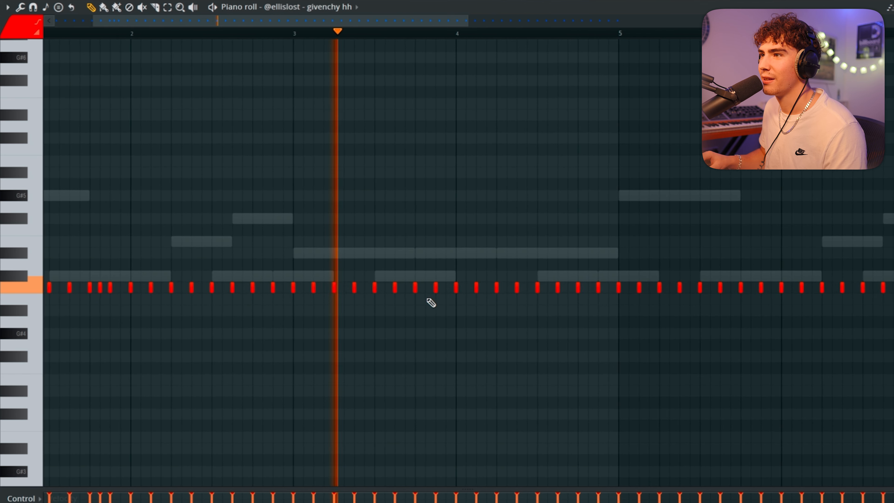
scroll(457, 312, "down", 2)
scroll(437, 312, "up", 4)
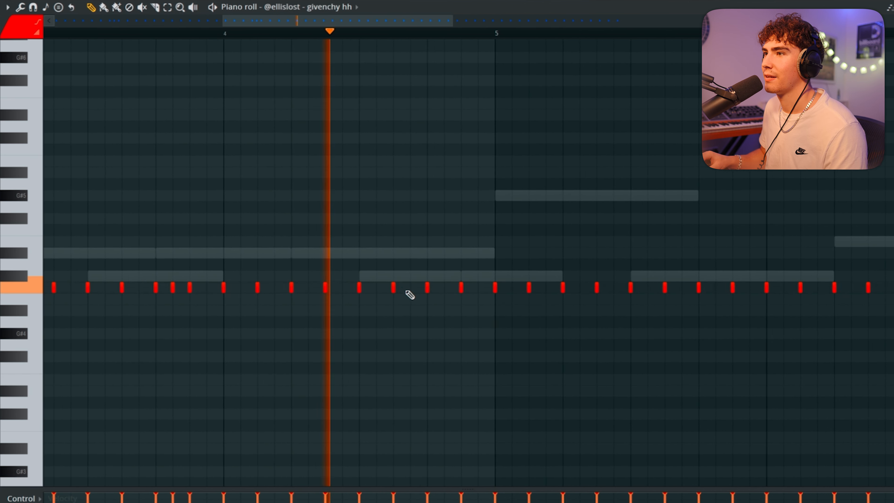
left_click(224, 35)
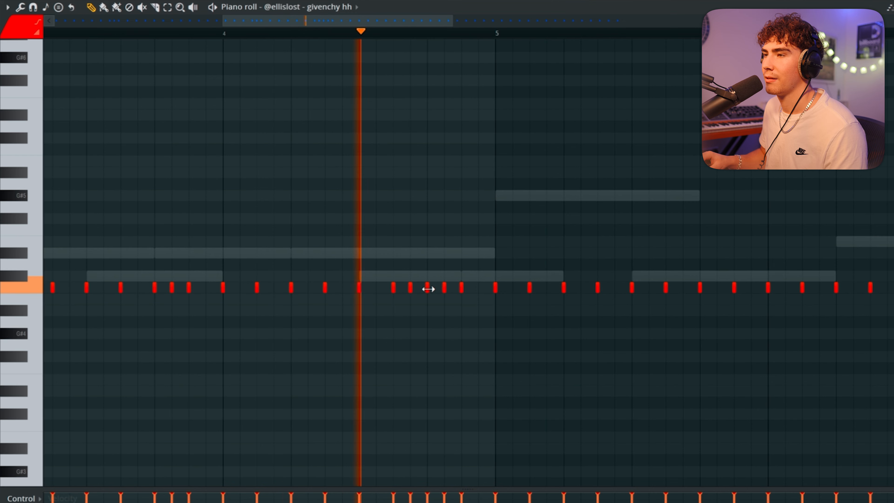
right_click(412, 288)
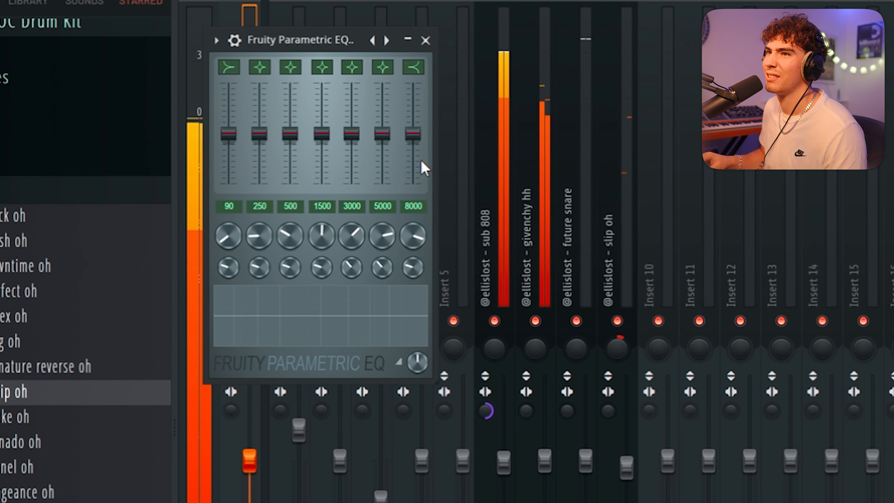
Step: Boost the 8000 Hz band of Fruity Parametric EQ on the master track slightly
left_click_drag(413, 133, 413, 122)
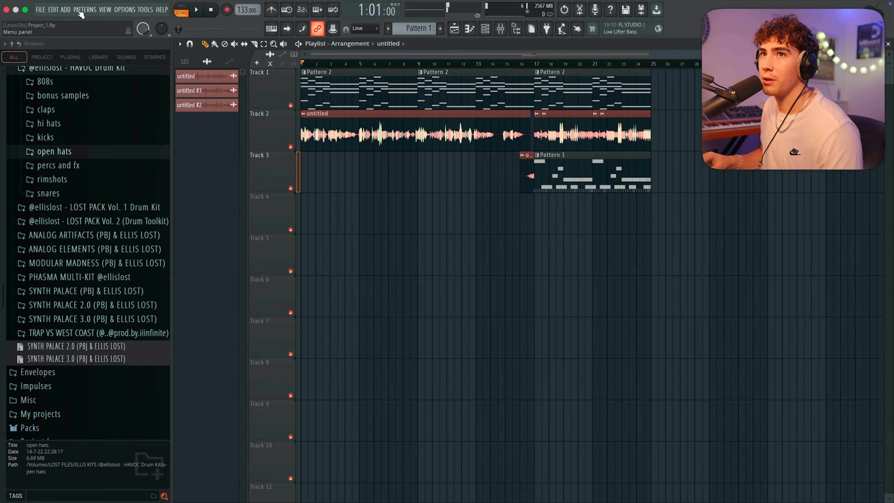
Step: Split Pattern 1 by channel onto Tracks 4 to 7 and duplicate the four resulting clips from bar 25
left_click(84, 10)
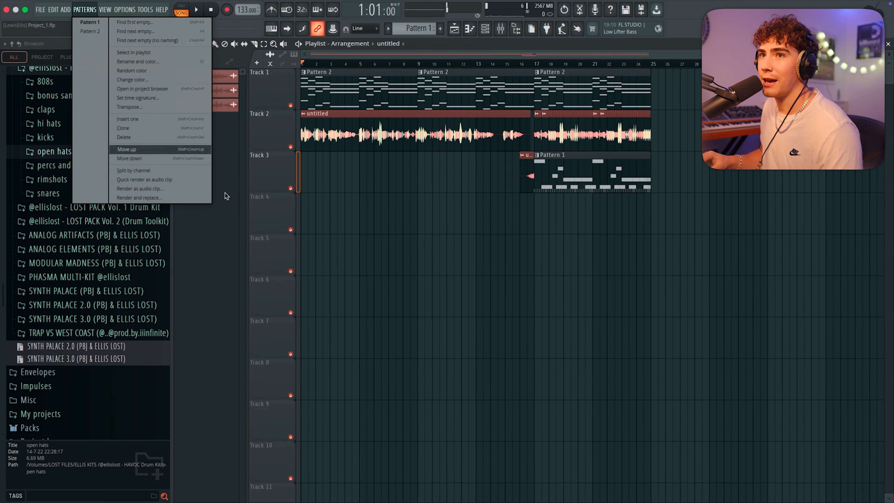
left_click(180, 176)
left_click_drag(674, 391, 590, 204)
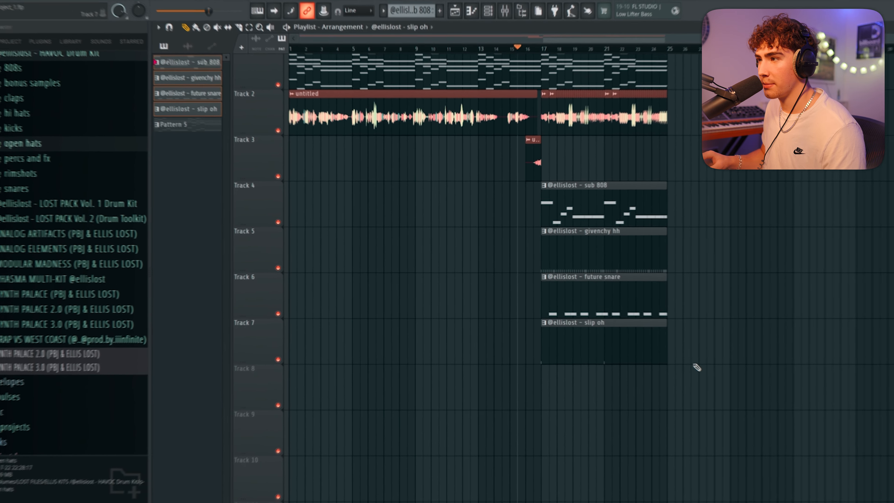
key("ctrl+b")
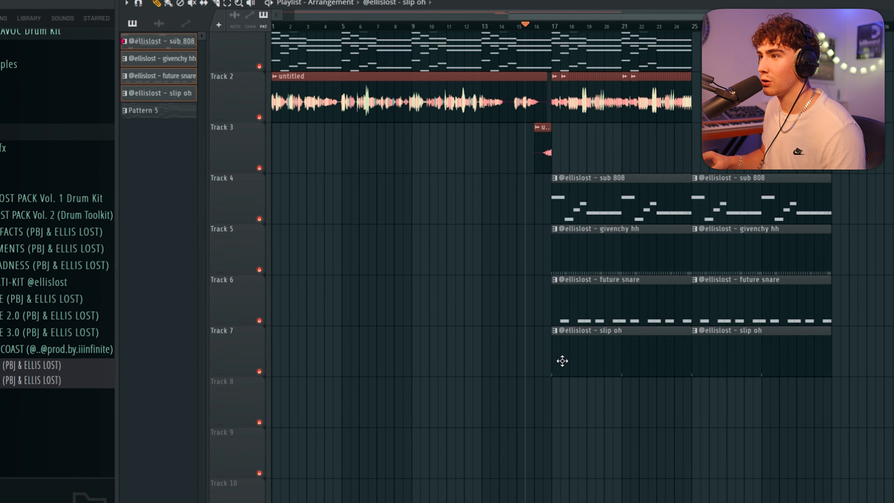
Step: Trim the first sub 808 and givenchy hh clips to start at bar 19 and the future snare clip midway through bar 18
scroll(562, 360, "up", 5)
left_click_drag(611, 424, 592, 199)
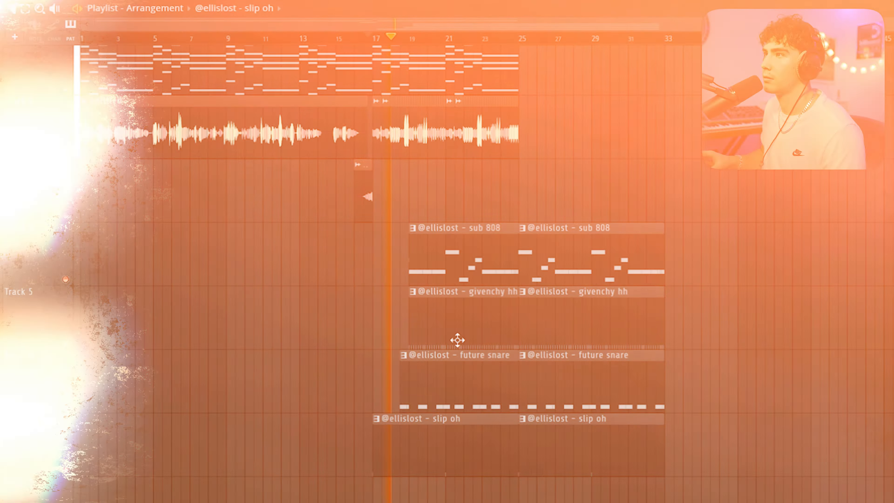
Step: Duplicate the melody pattern and chopped vocal slices from bars 17 to 25 so they continue to bar 33
scroll(485, 253, "up", 1)
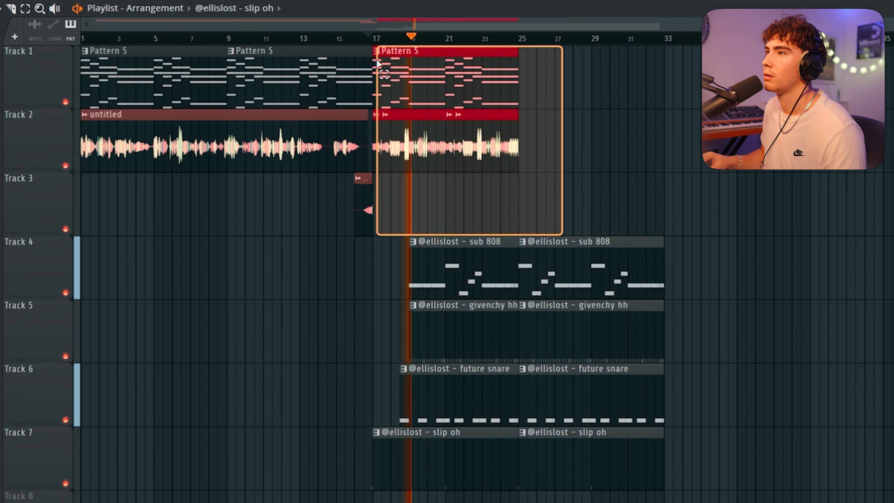
key("ctrl+b")
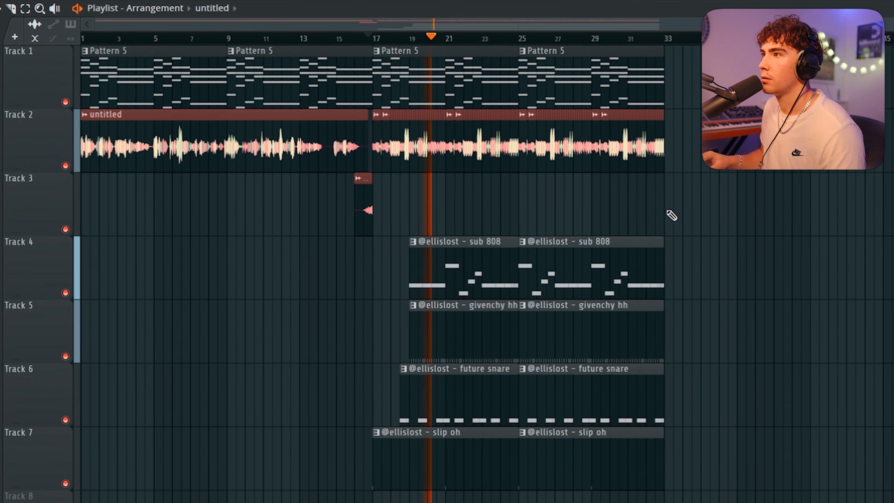
Step: Place the untitled #5 vocal clip on Track 3 at bar 25 and repeat it at bar 29
left_click_drag(672, 215, 521, 192)
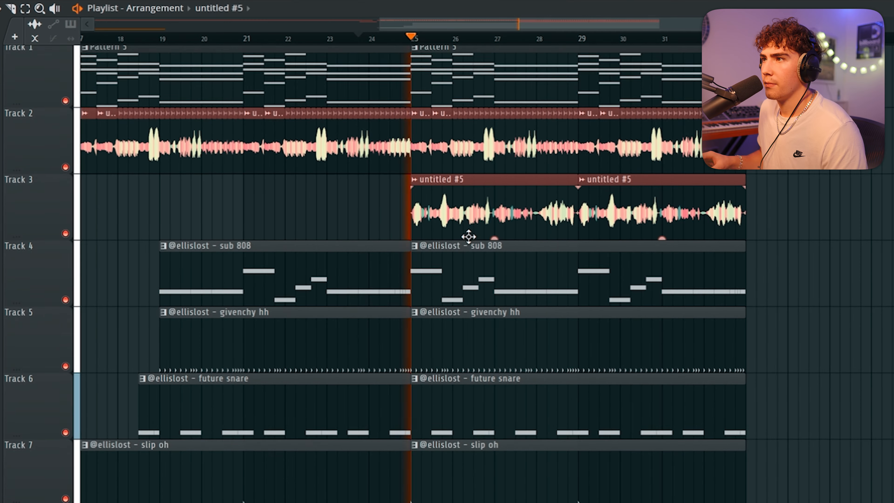
scroll(494, 251, "down", 3)
double_click(229, 152)
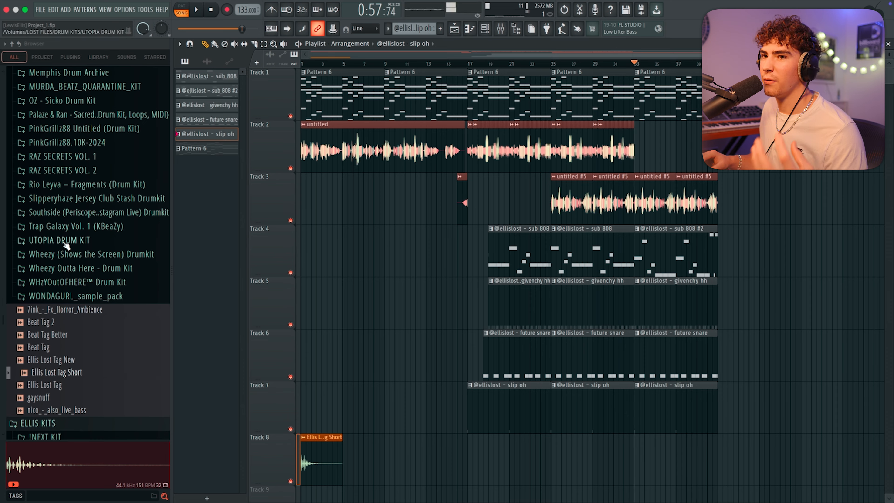
Step: Find the 37 Soundscape (125BPM A Minor) sample and place it on Track 8 from bar 33
scroll(77, 261, "up", 8)
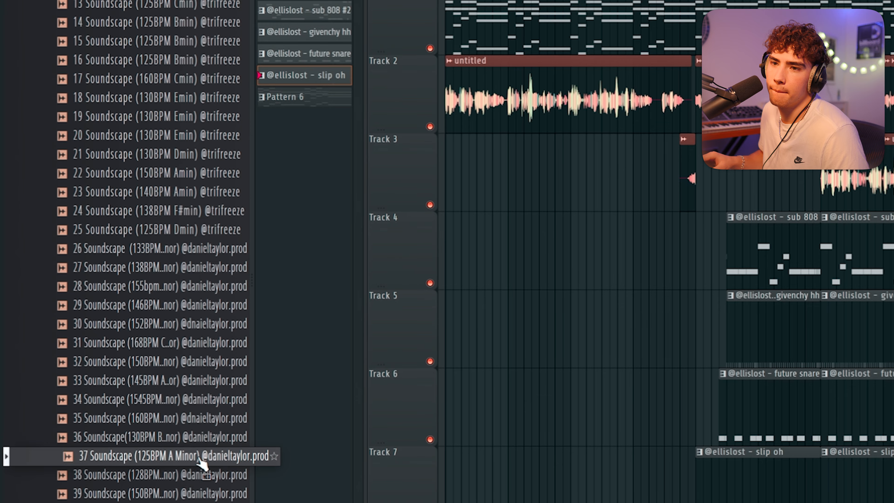
scroll(199, 458, "down", 2)
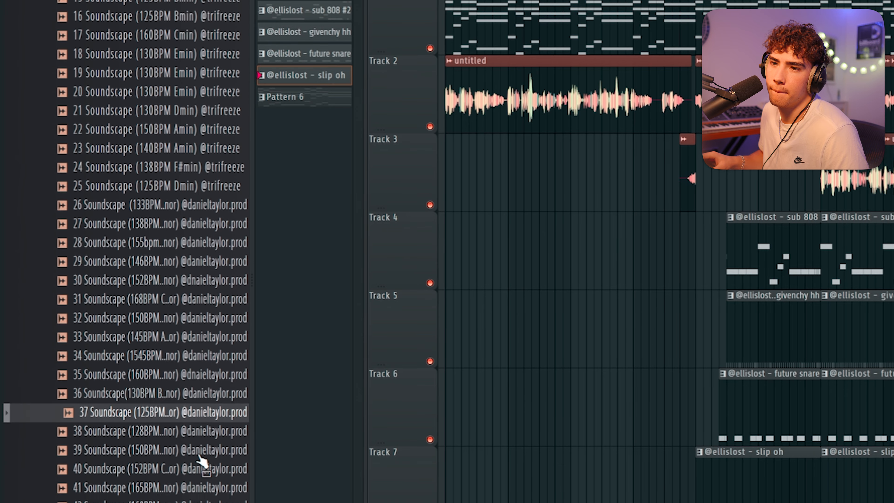
scroll(199, 458, "down", 2)
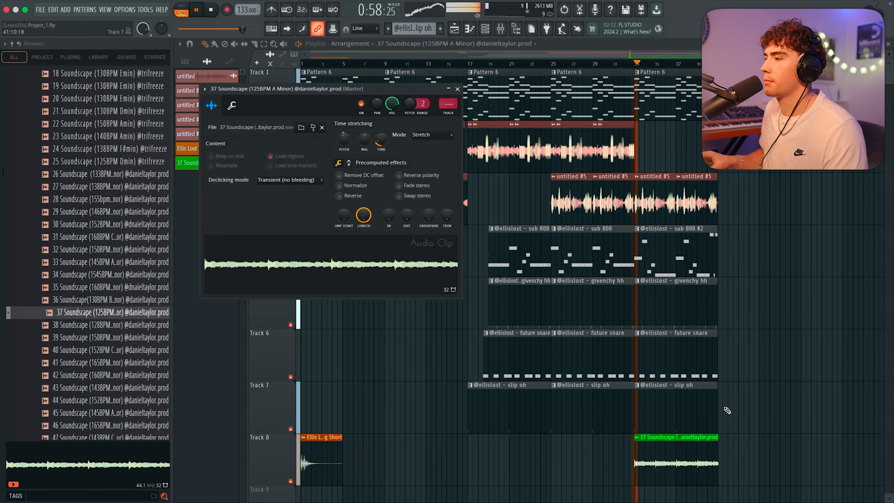
Step: Examine the end of the soundscape clip on Track 8 against the ends of the drum patterns above it
scroll(728, 410, "up", 1)
scroll(738, 459, "up", 2)
scroll(735, 458, "down", 2)
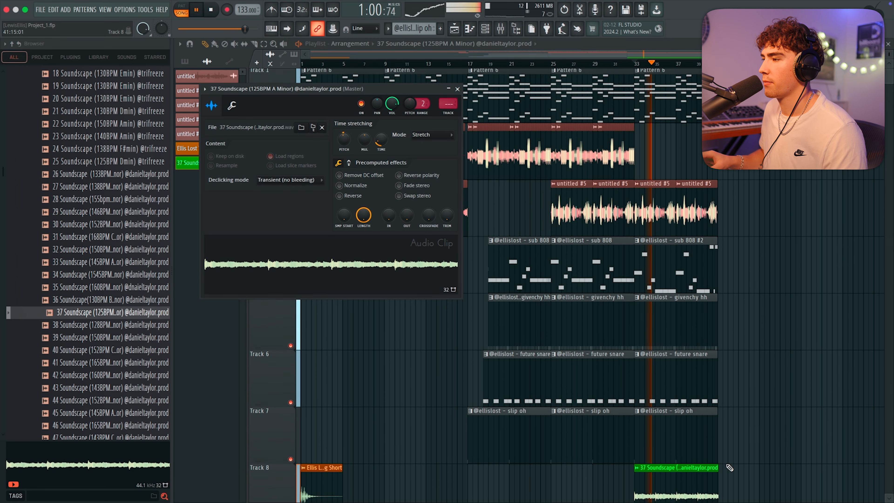
scroll(725, 466, "down", 5)
scroll(715, 387, "up", 2)
scroll(713, 377, "up", 3)
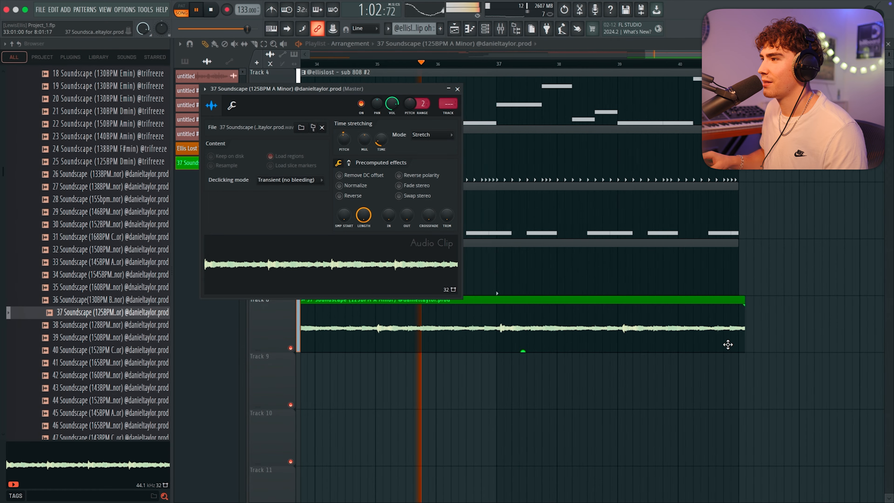